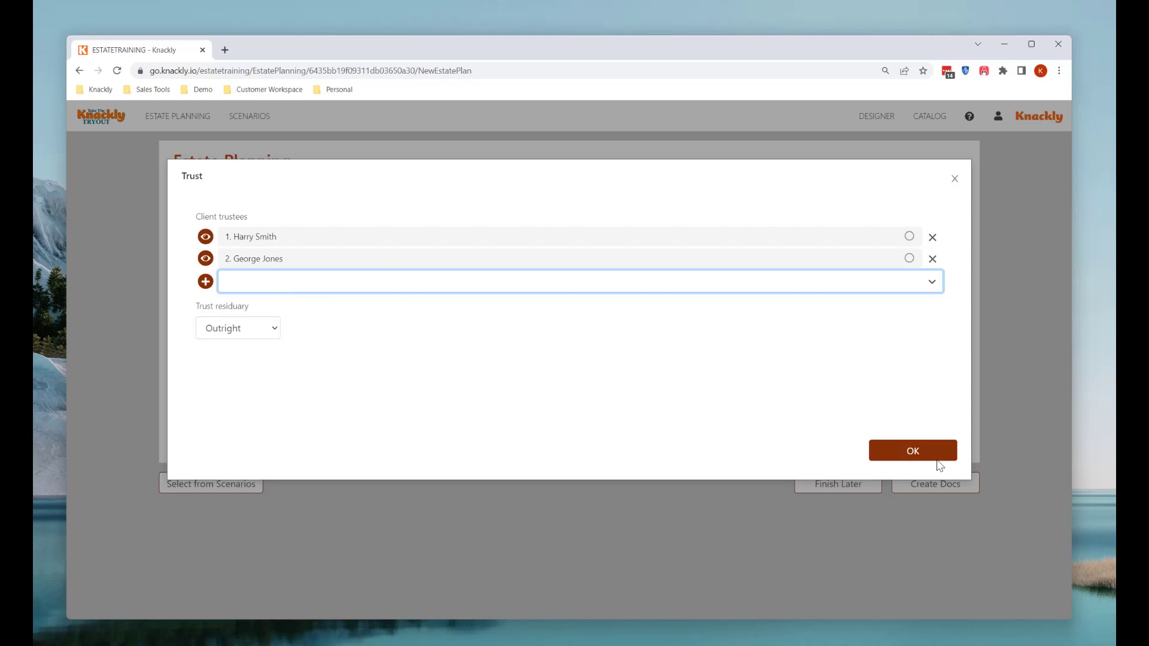
- Confirm the trust details and leave the estate planning interview to finish at another time
click(924, 457)
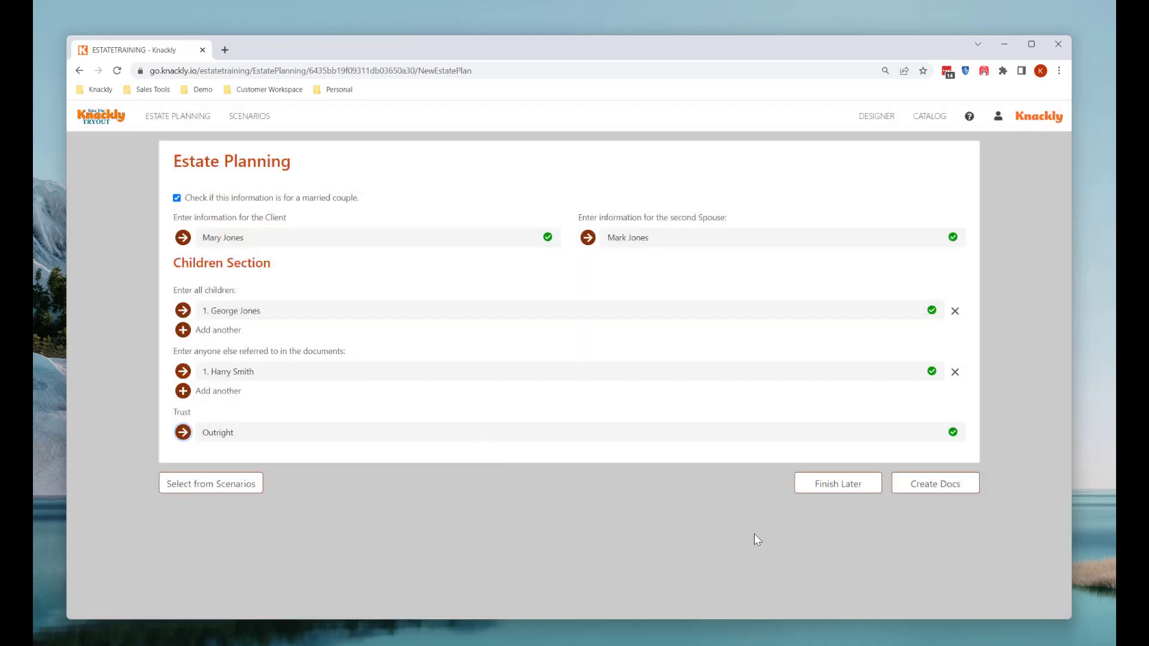
click(846, 494)
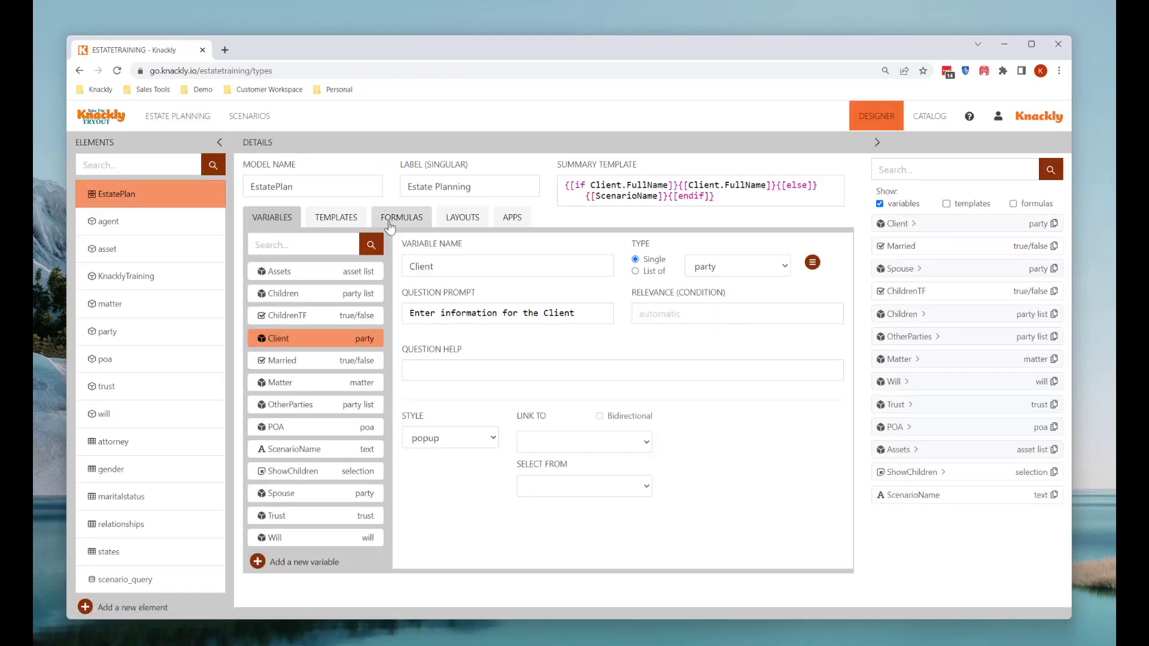
- Delete the existing PotentialAgents formula from the EstatePlan model
click(398, 223)
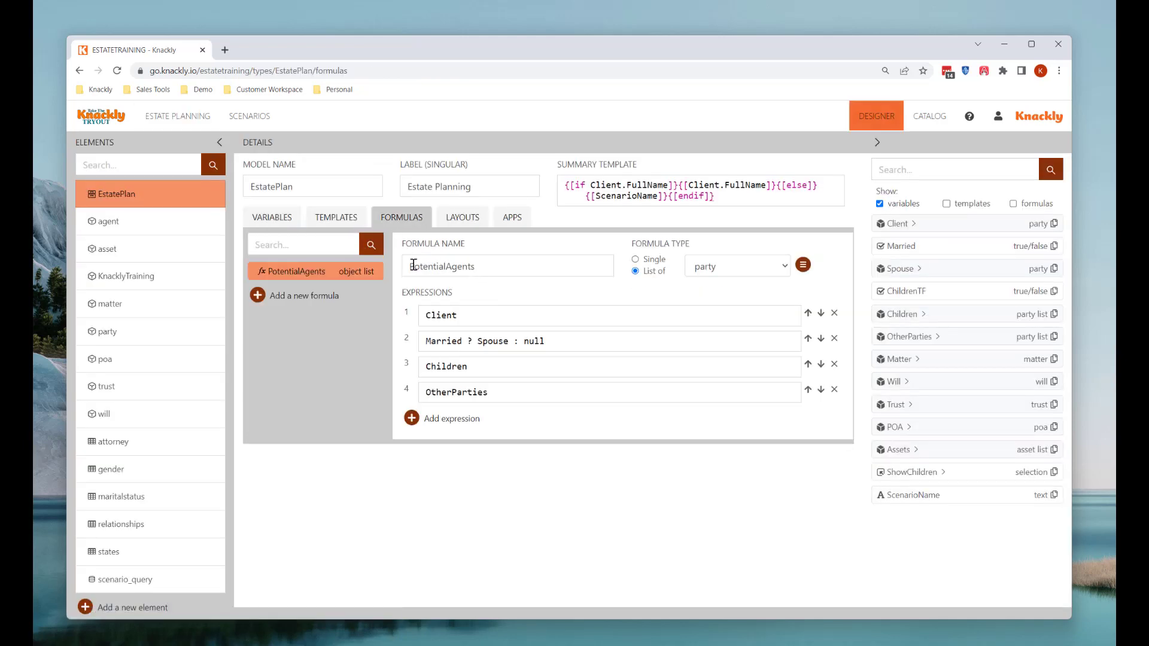
double_click(483, 267)
click(802, 265)
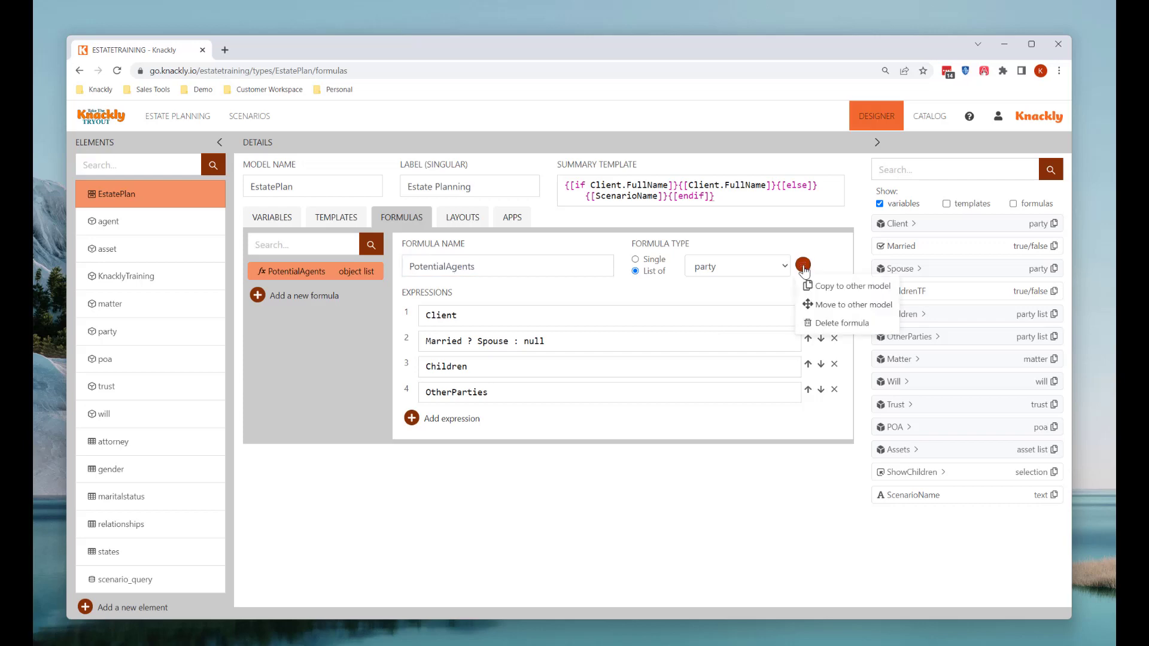
click(838, 323)
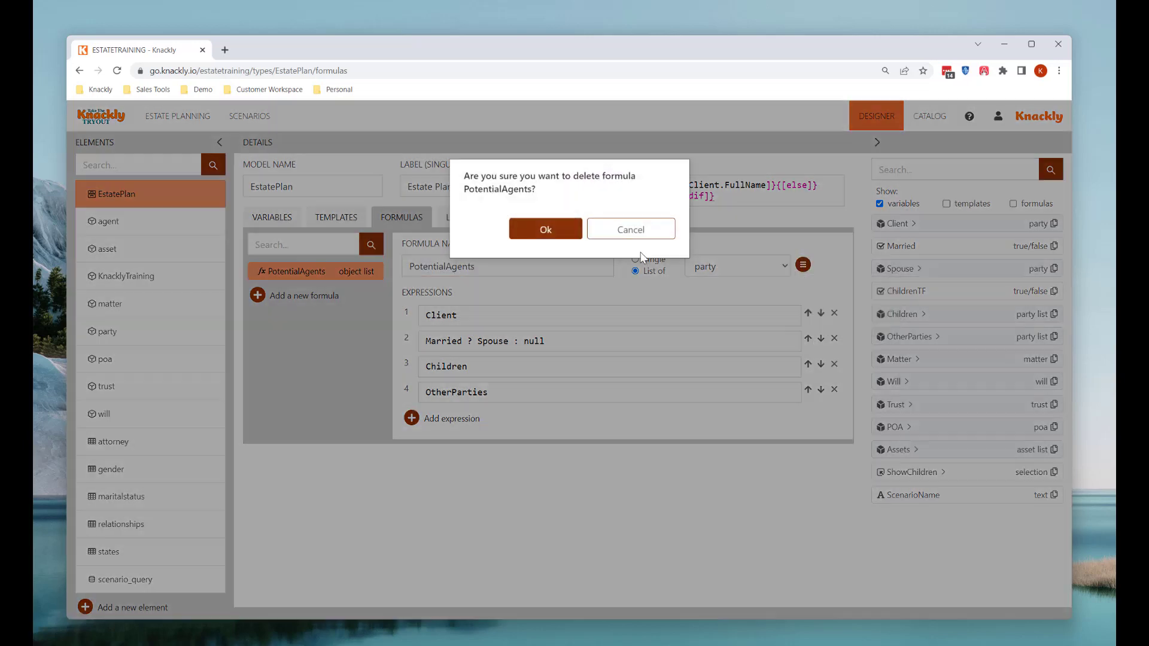
click(541, 231)
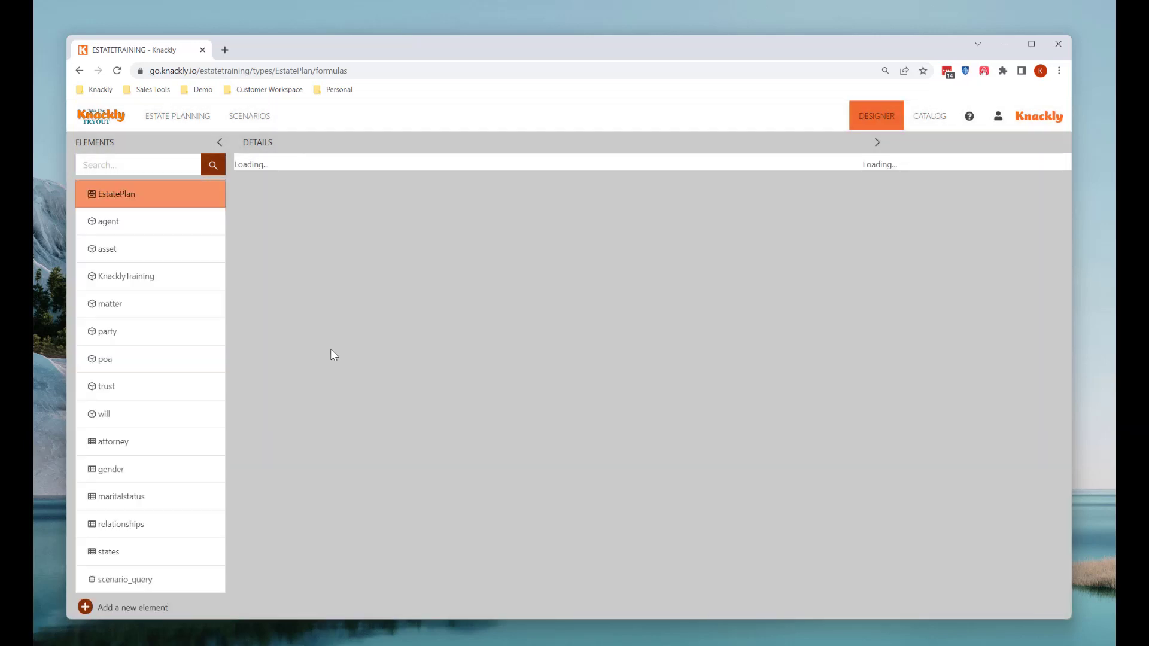
- Create a list formula of object type party in the EstatePlan model and name it PotentialAgents
click(258, 274)
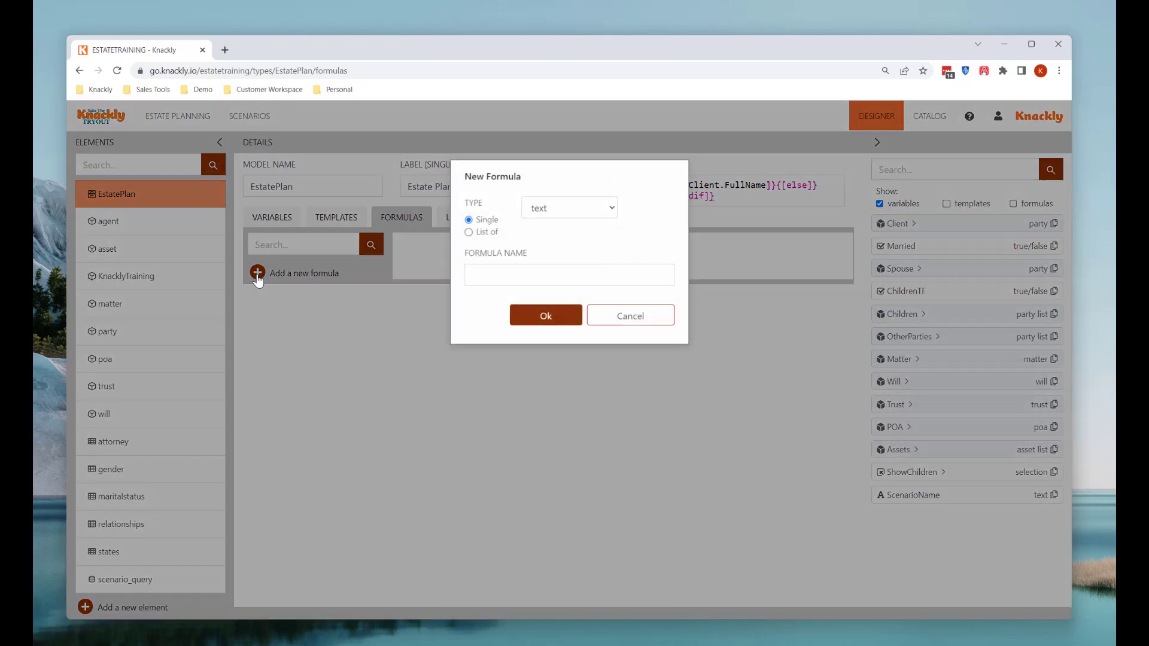
click(467, 232)
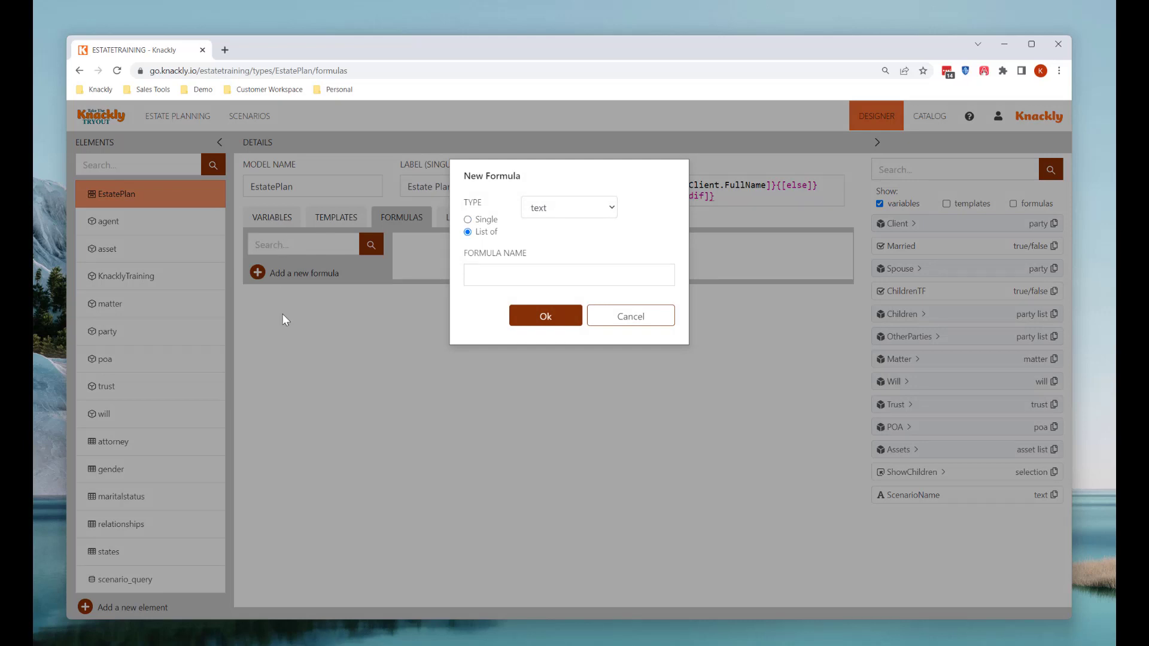
click(608, 207)
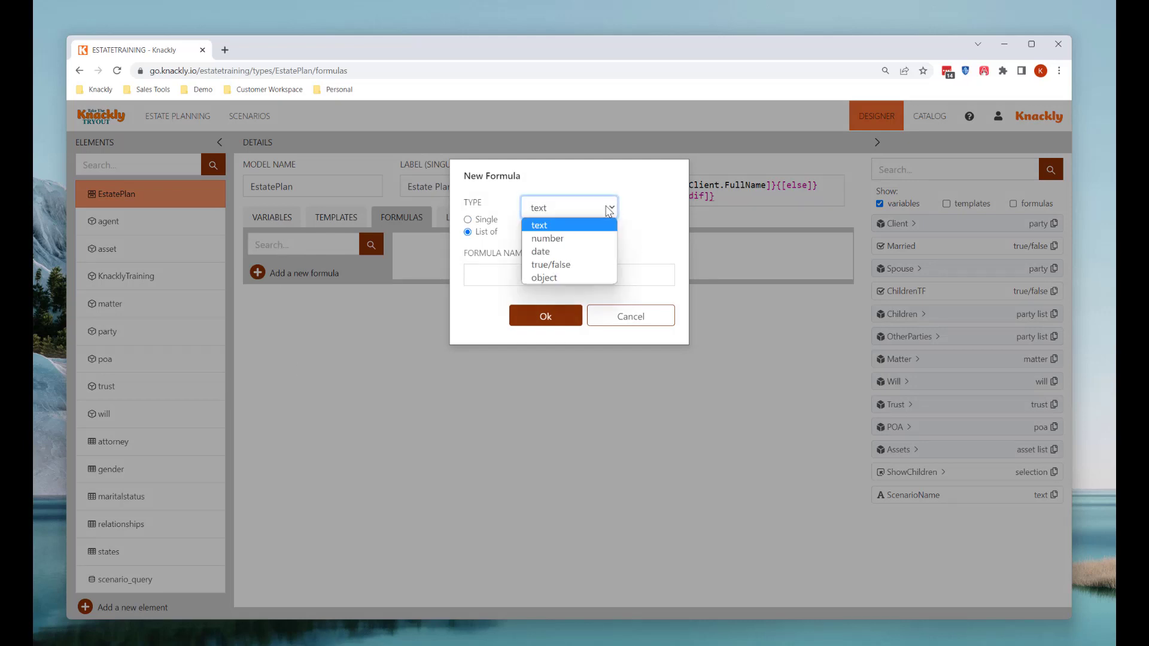
click(569, 277)
click(569, 274)
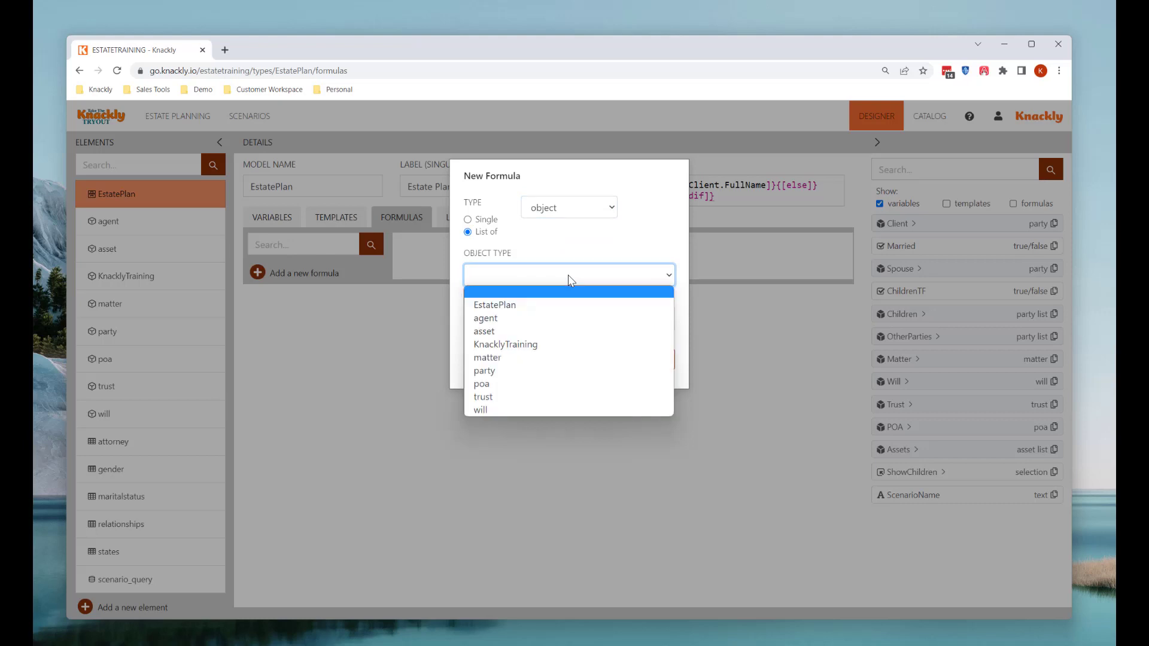
click(507, 371)
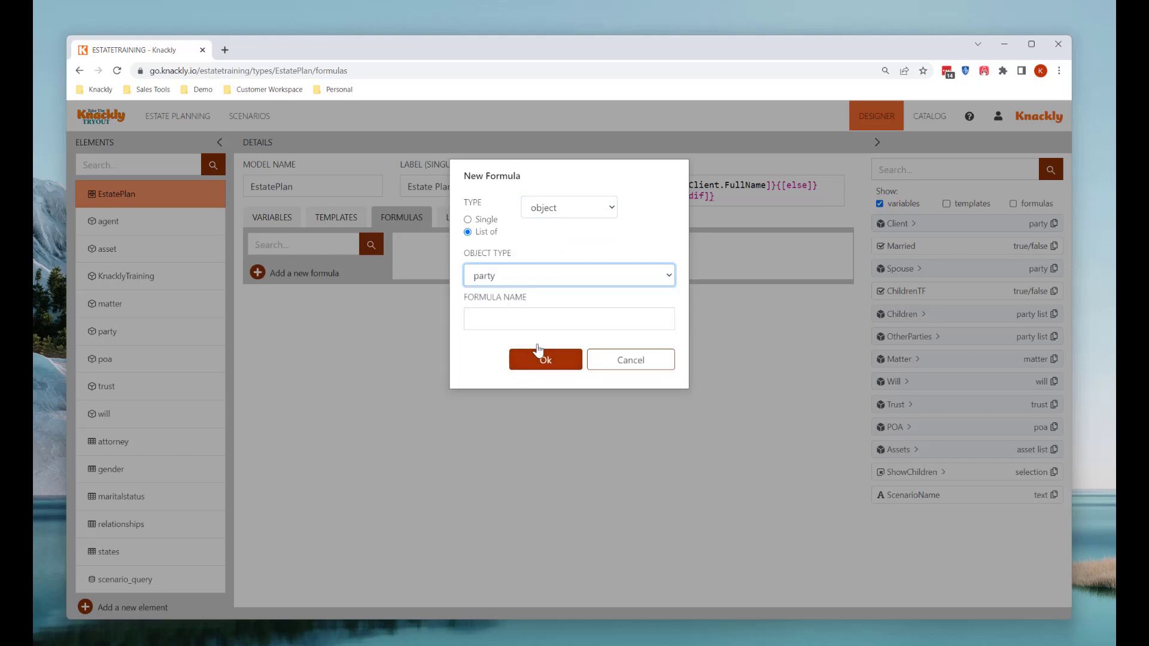
click(533, 319)
text(PotentialAgents)
click(555, 361)
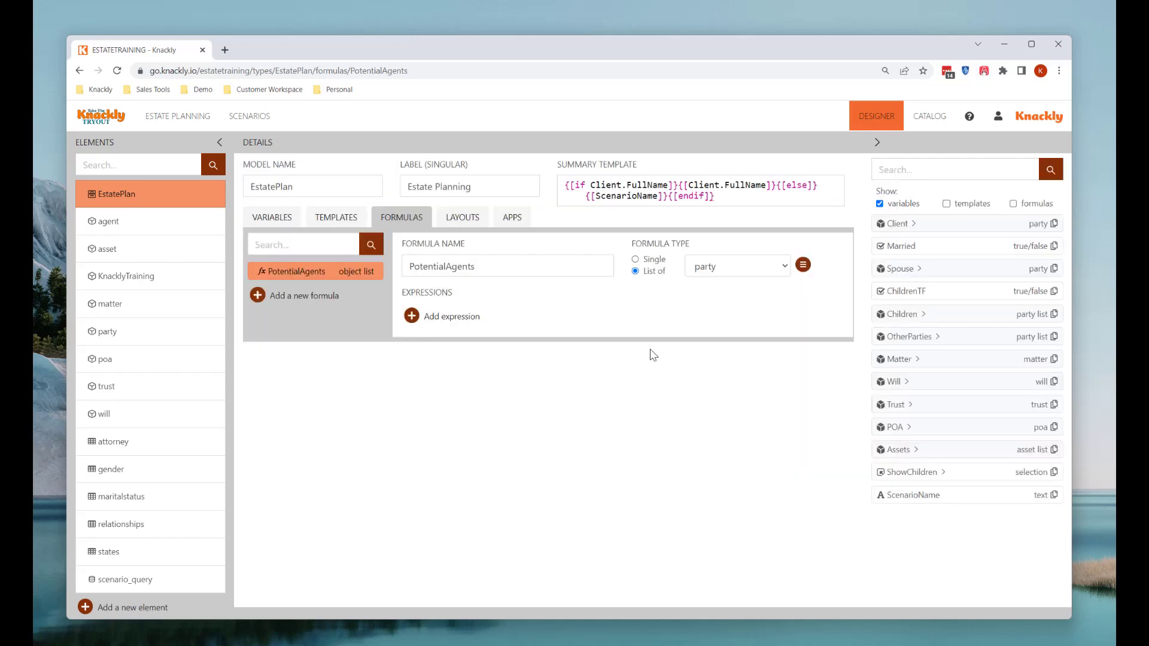
- Review the EstatePlan variables, checking the Children variable's settings, and return to the PotentialAgents formula
click(263, 220)
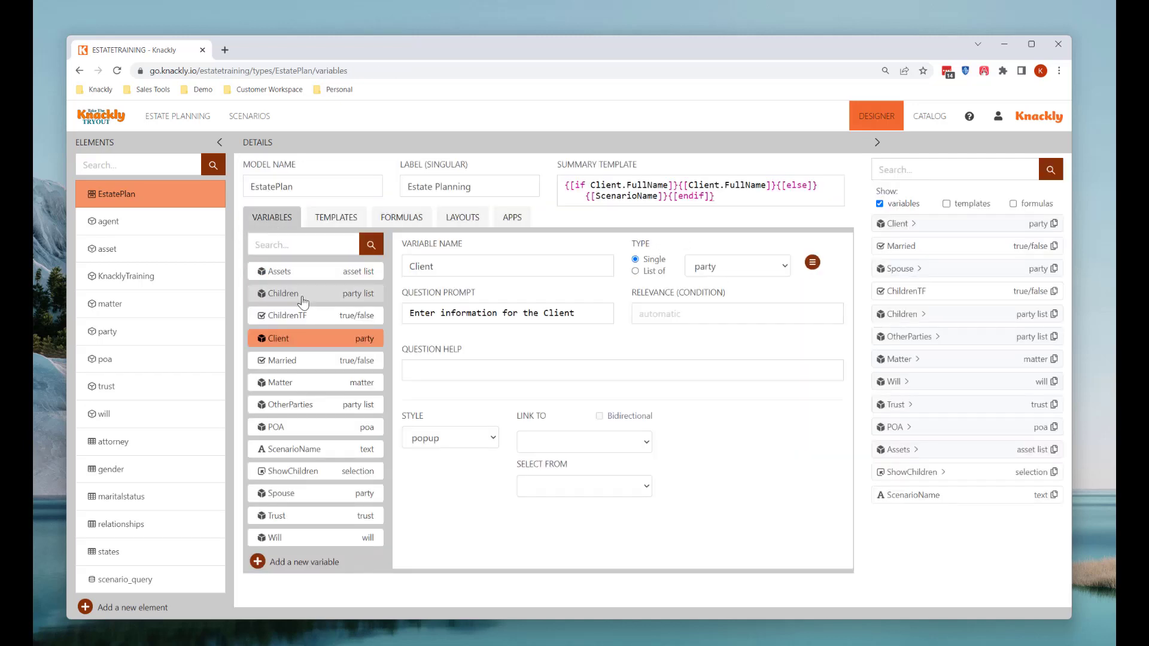
click(303, 299)
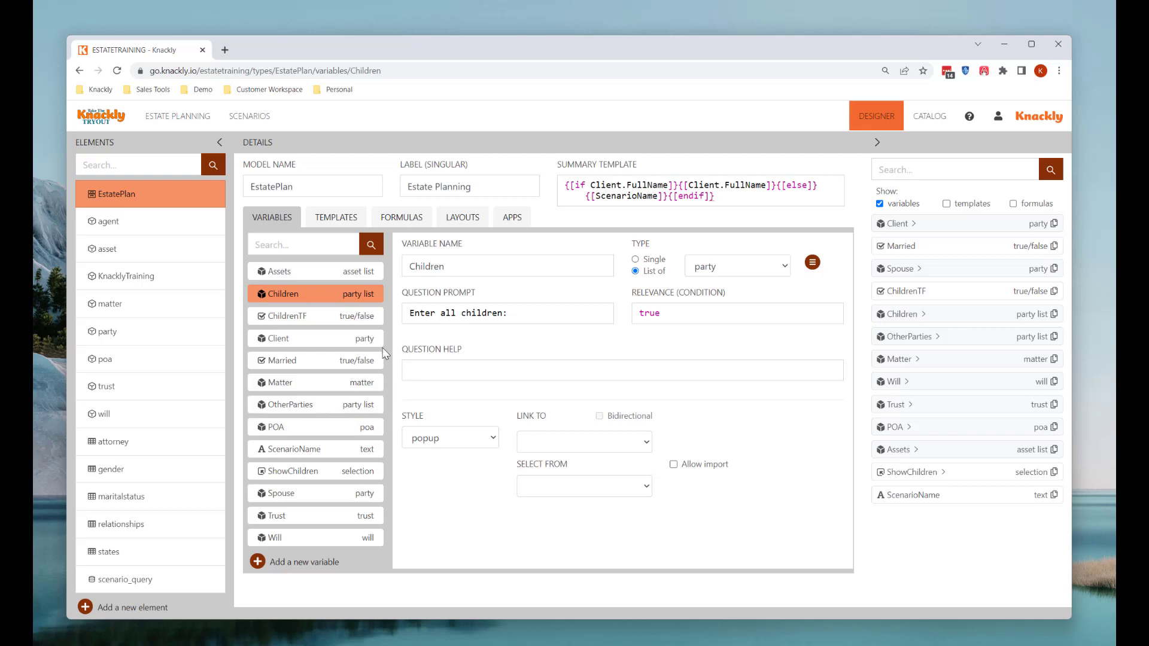
click(401, 218)
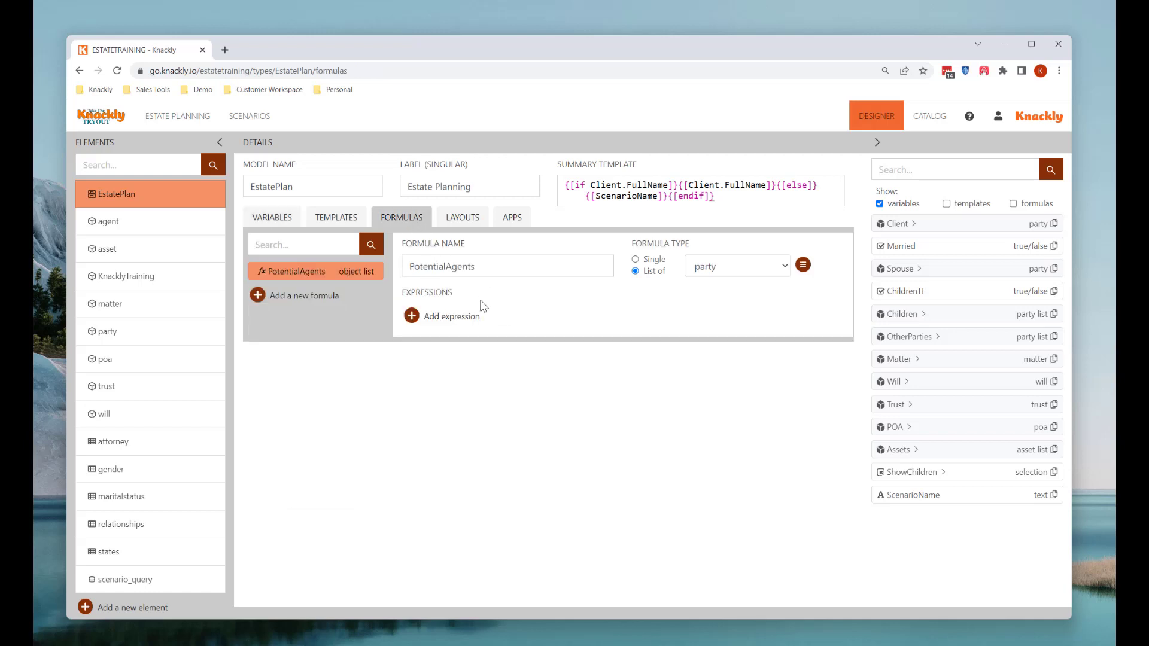
- Add Client and Spouse as the first two expressions of the PotentialAgents formula
click(410, 317)
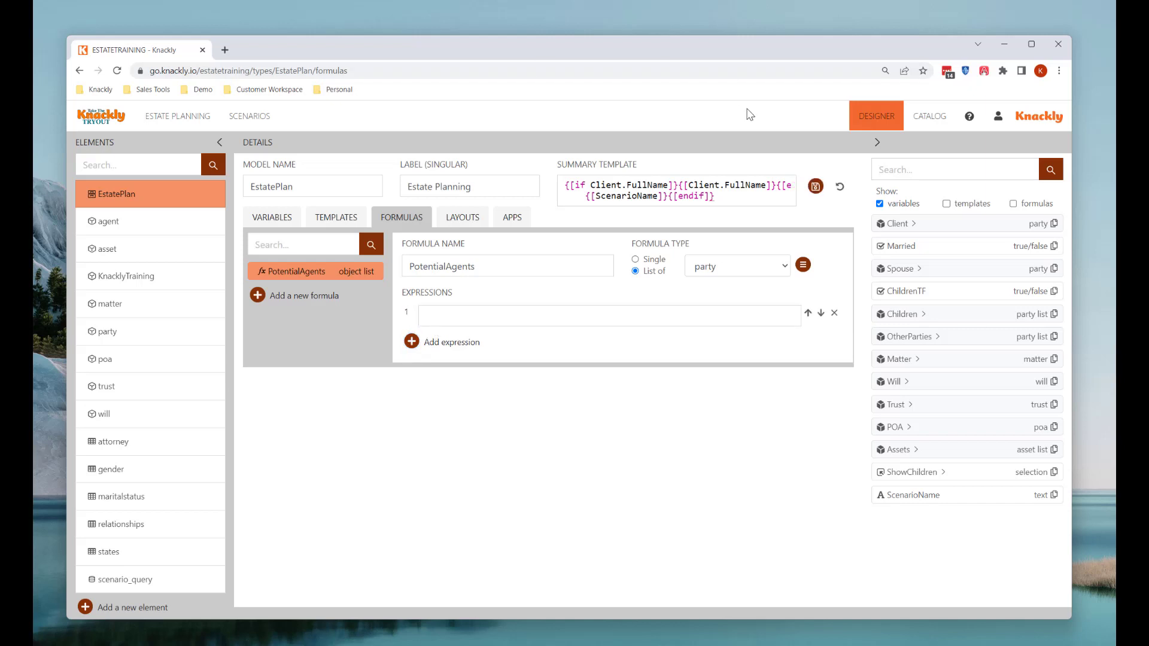
drag(915, 224, 394, 319)
key(BackSpace)
click(412, 344)
text(S)
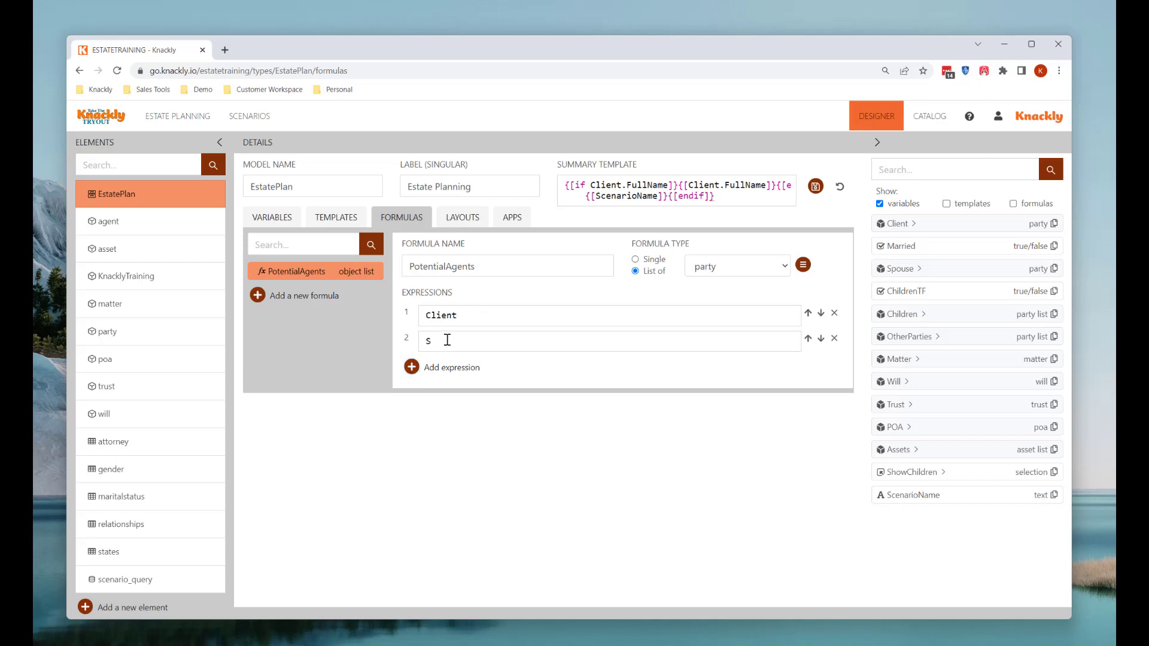
text(pouse)
- Add Children and OtherParties as the third and fourth expressions of PotentialAgents and save the model
click(449, 367)
text(Children)
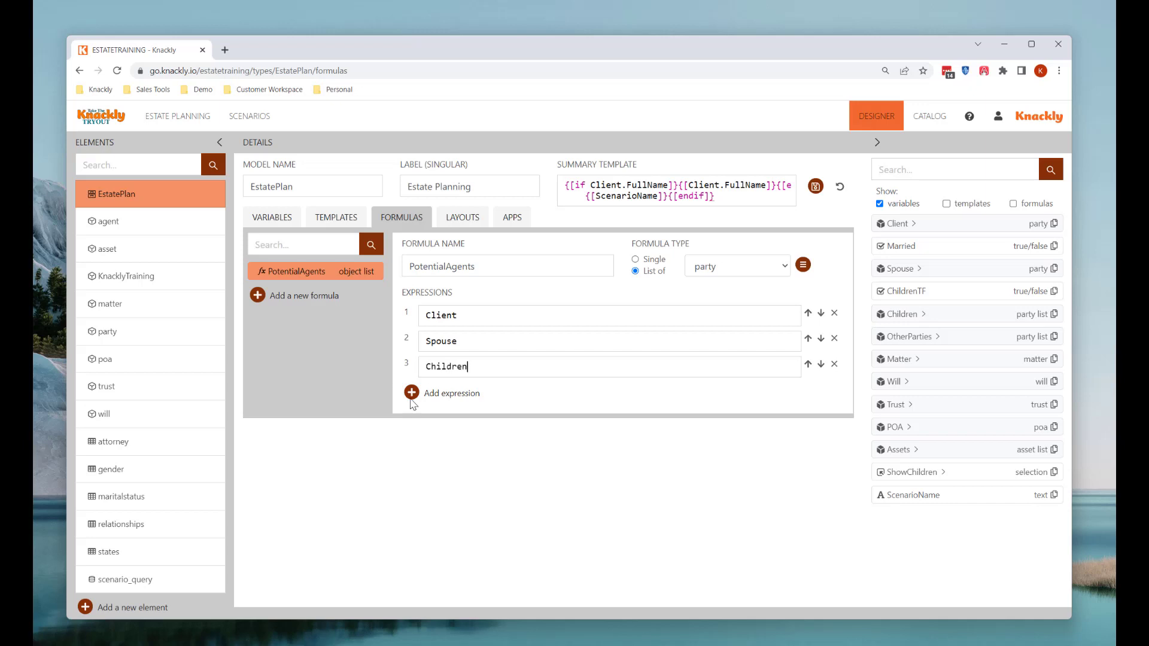
click(411, 396)
text(O)
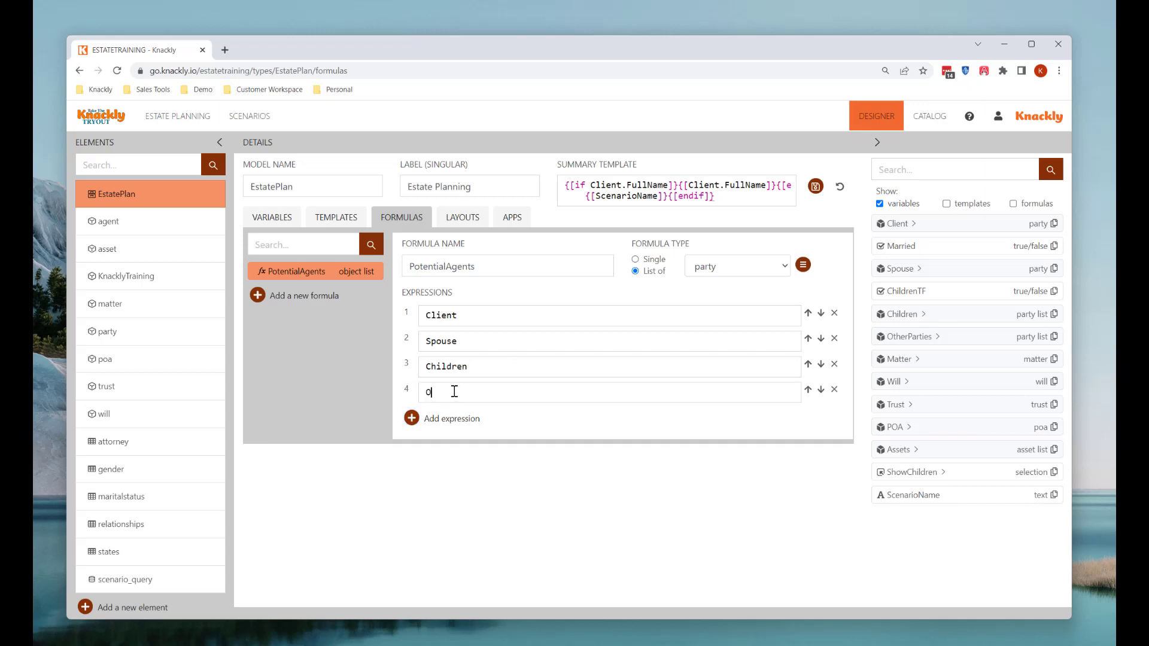
text(tgehr)
text(Parties)
click(817, 187)
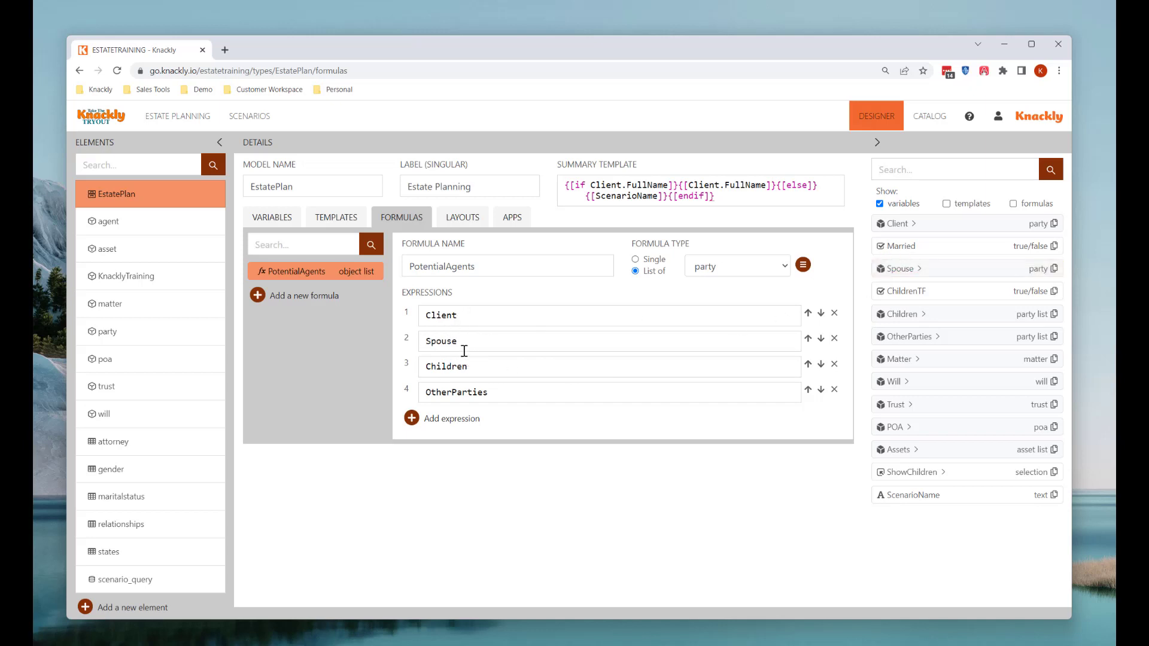
- Make the Spouse expression conditional on Married, turn the Children expression into a conditional as well, and save the formula
text(Married)
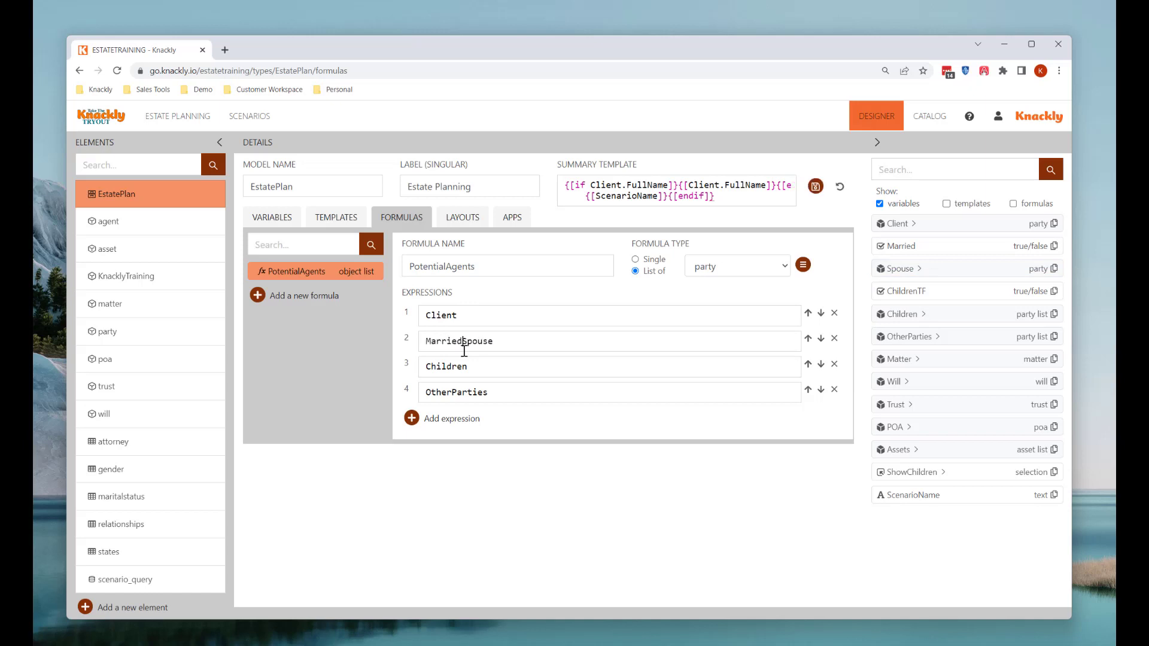
text(?)
drag(472, 341, 501, 343)
click(471, 366)
text(? Children :[)
click(815, 186)
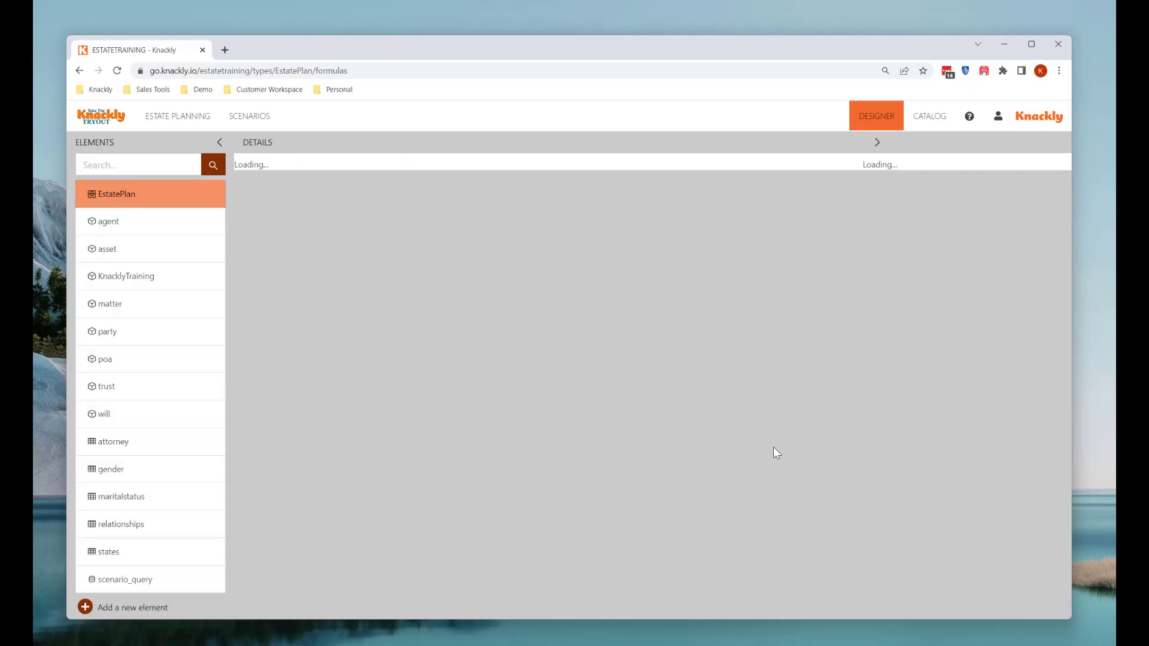
- Open the trust model in the designer through the EstatePlan model's Trust variable
click(178, 116)
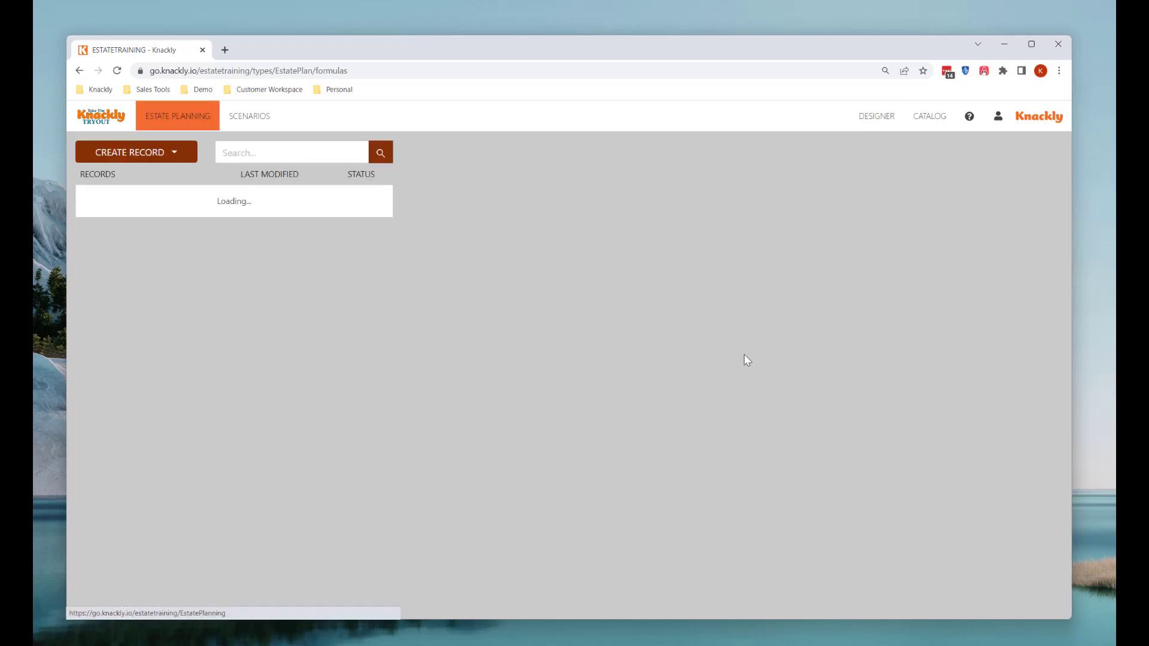
click(886, 119)
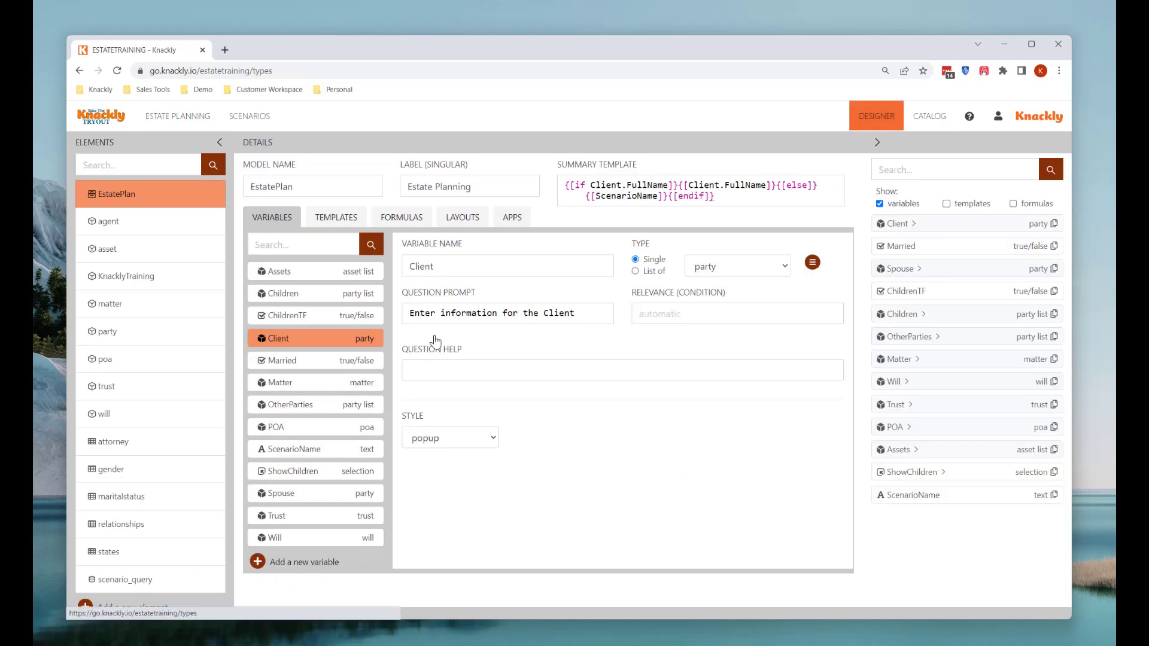
click(308, 522)
click(371, 524)
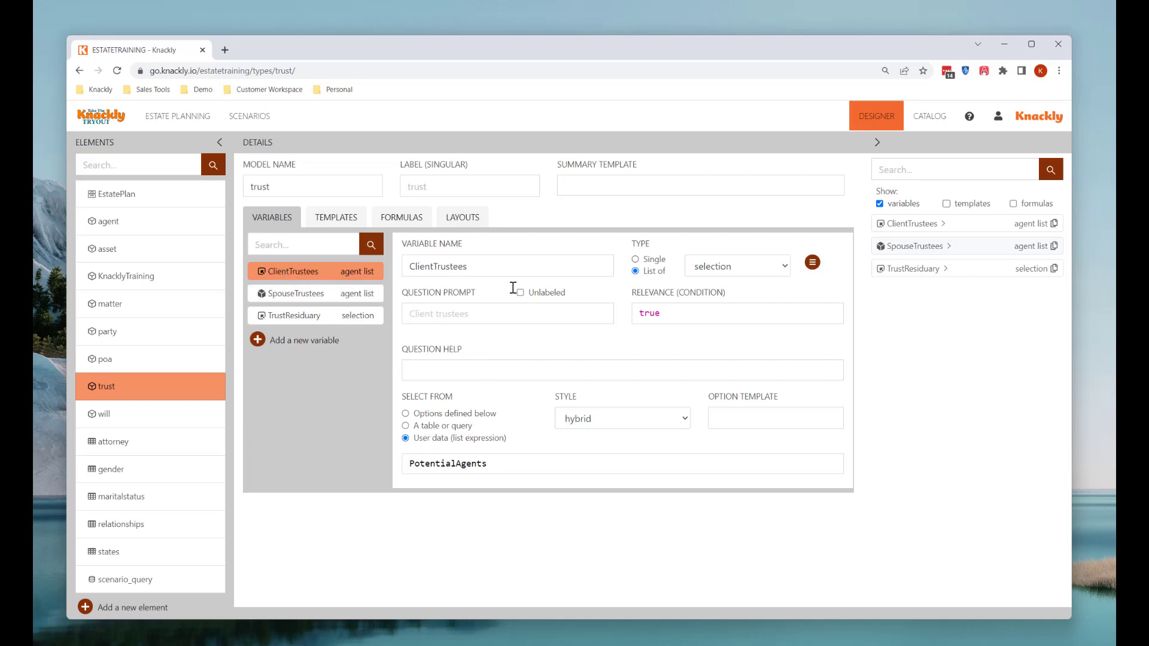
- Add a list-of-selection variable named TrusteeTest to the trust model
click(259, 341)
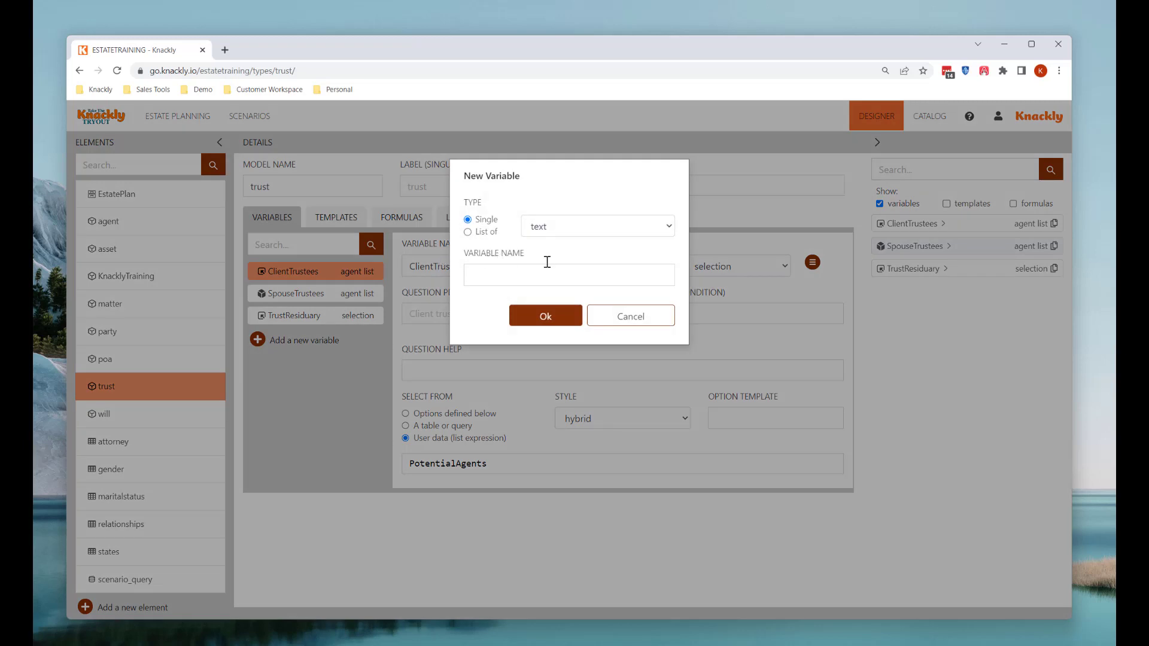
click(567, 227)
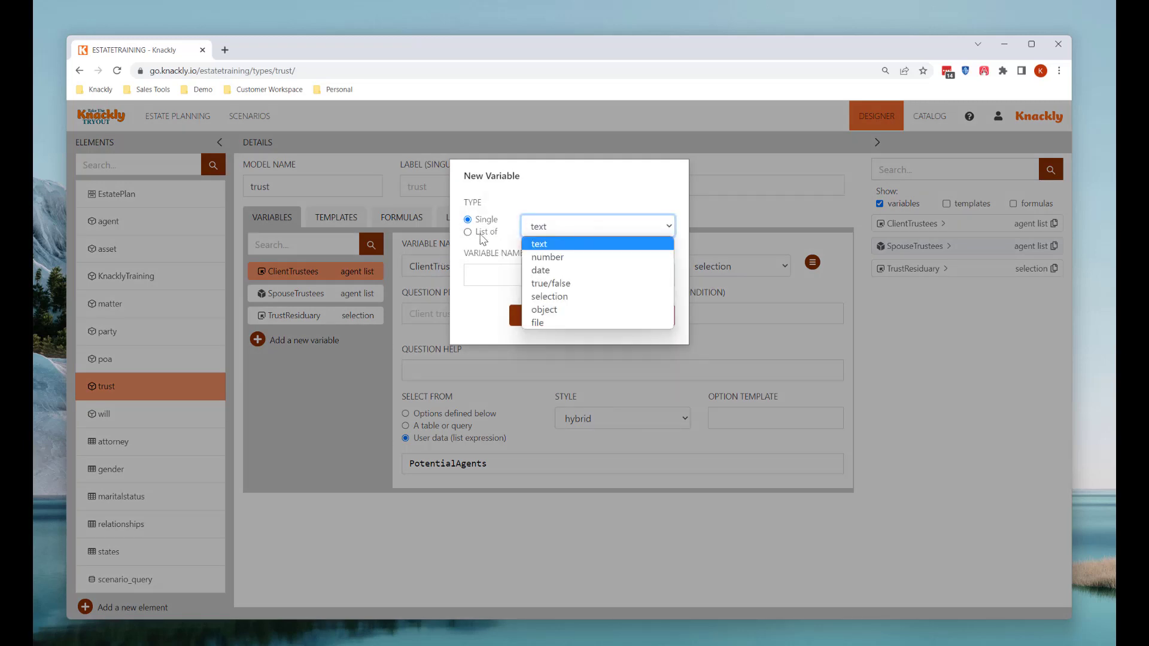
click(482, 233)
click(482, 233)
click(554, 228)
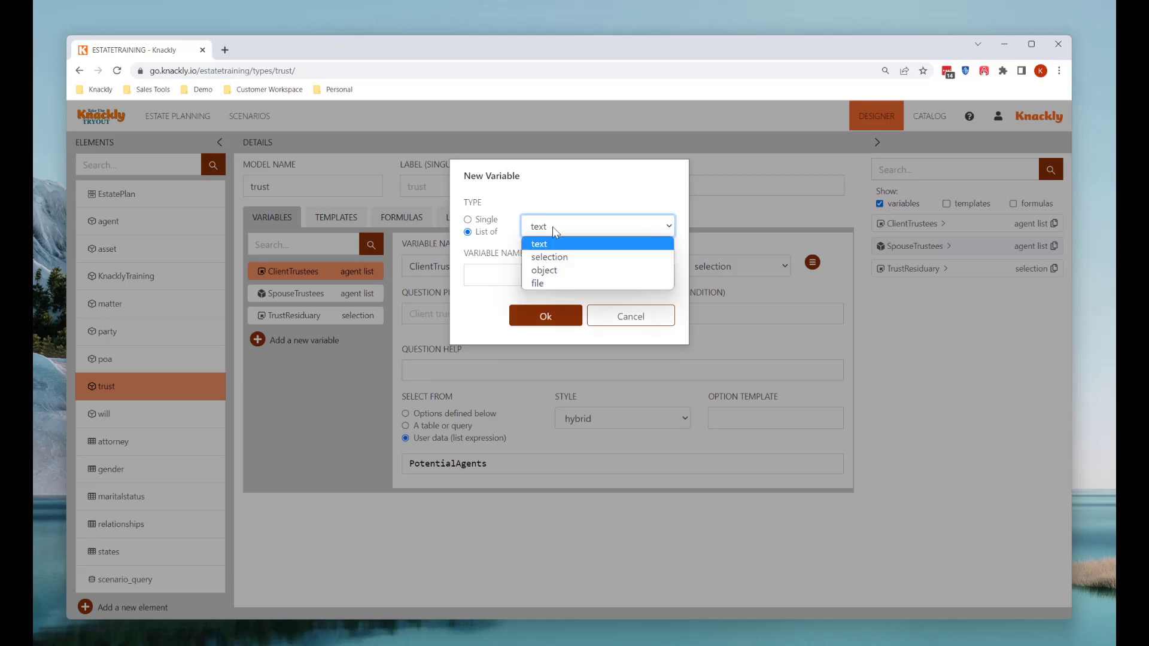
click(548, 262)
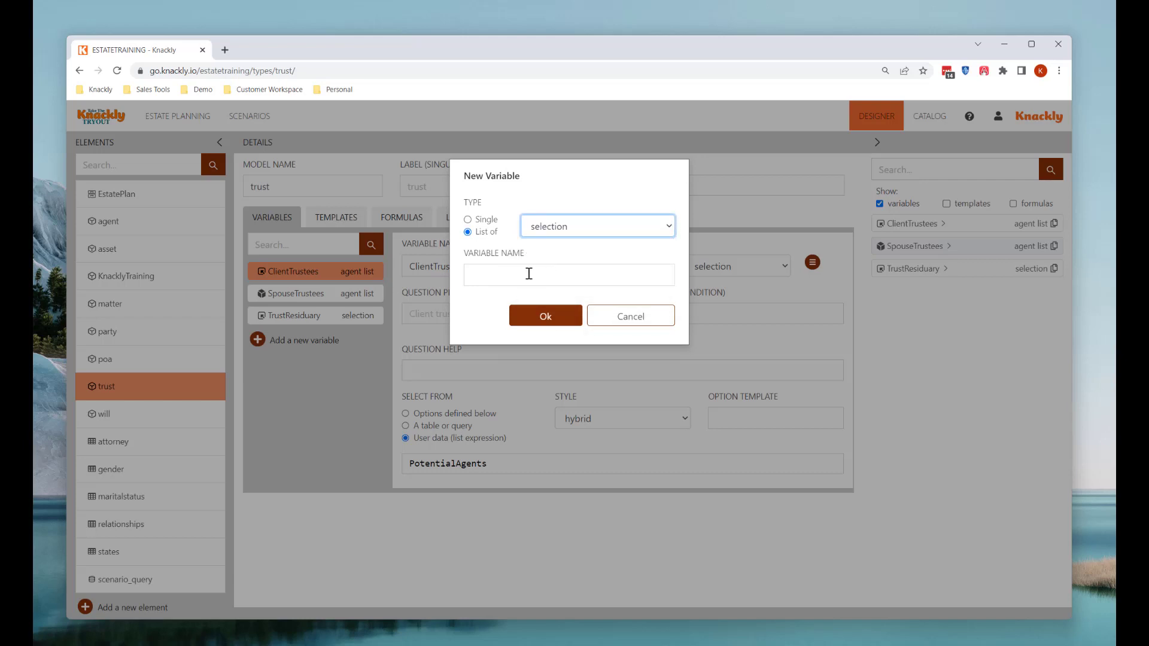
click(529, 274)
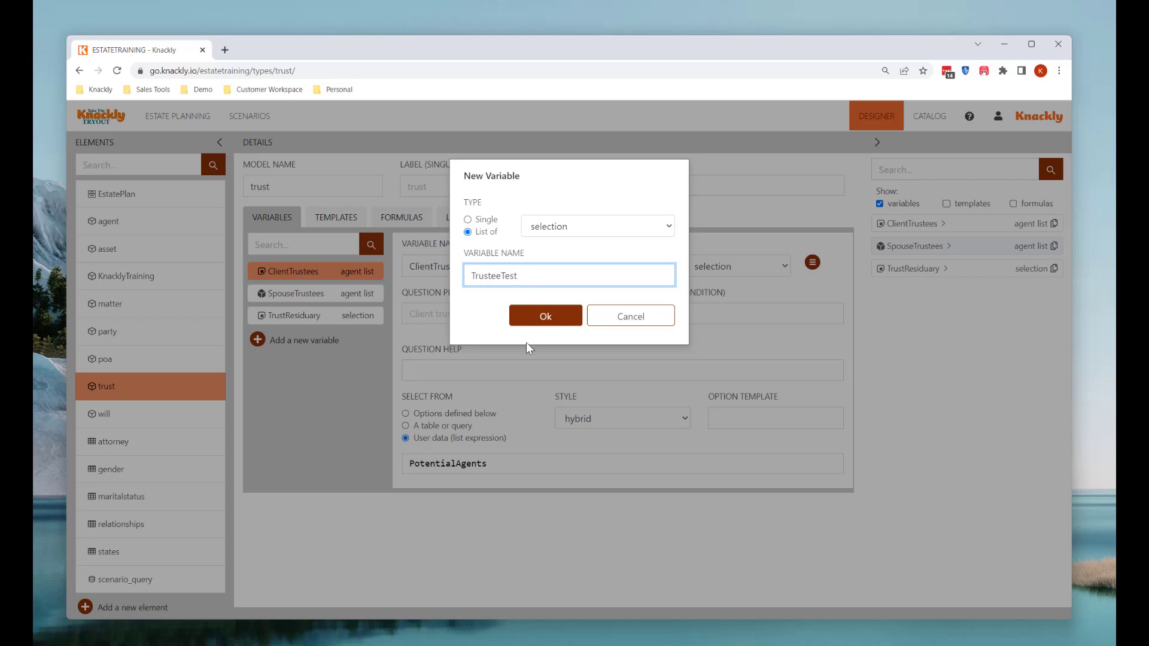
click(531, 317)
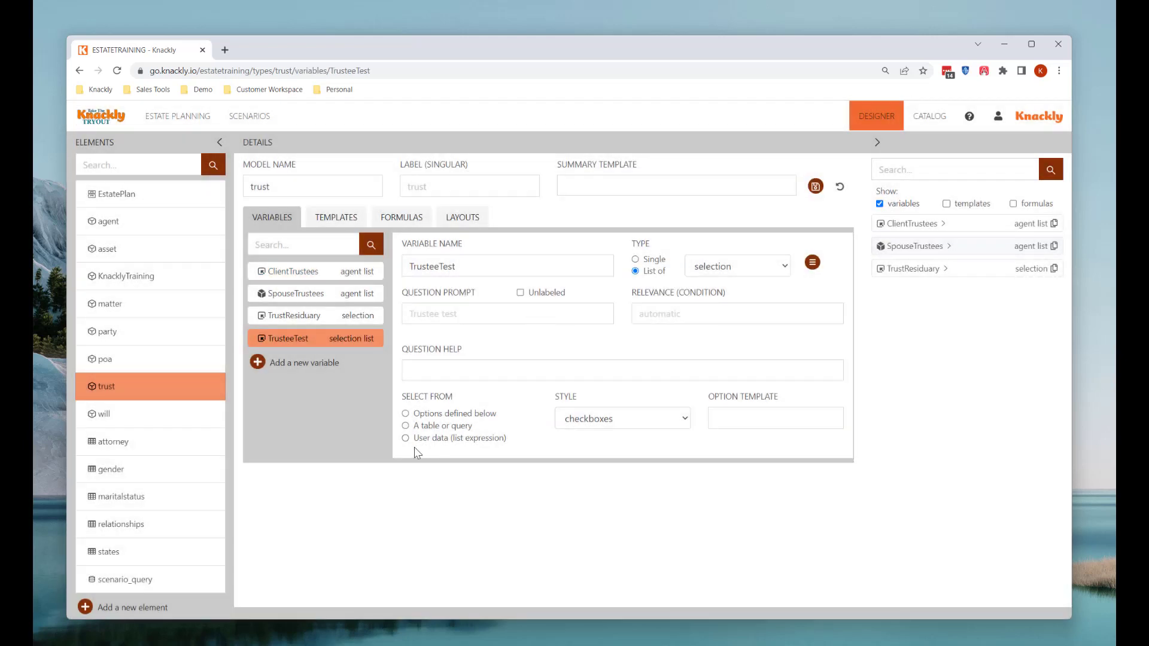
- Have TrusteeTest select from the user data list PotentialAgents, set its style to hybrid, and save the model
click(405, 438)
drag(421, 464, 382, 459)
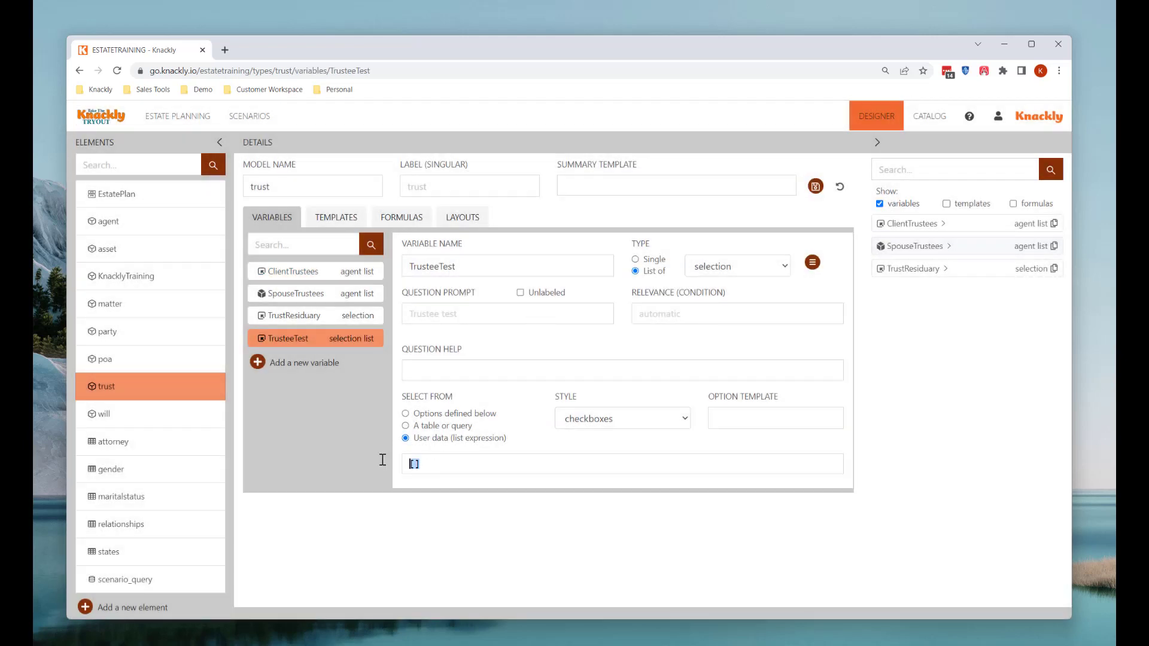
text(PotentialAgents)
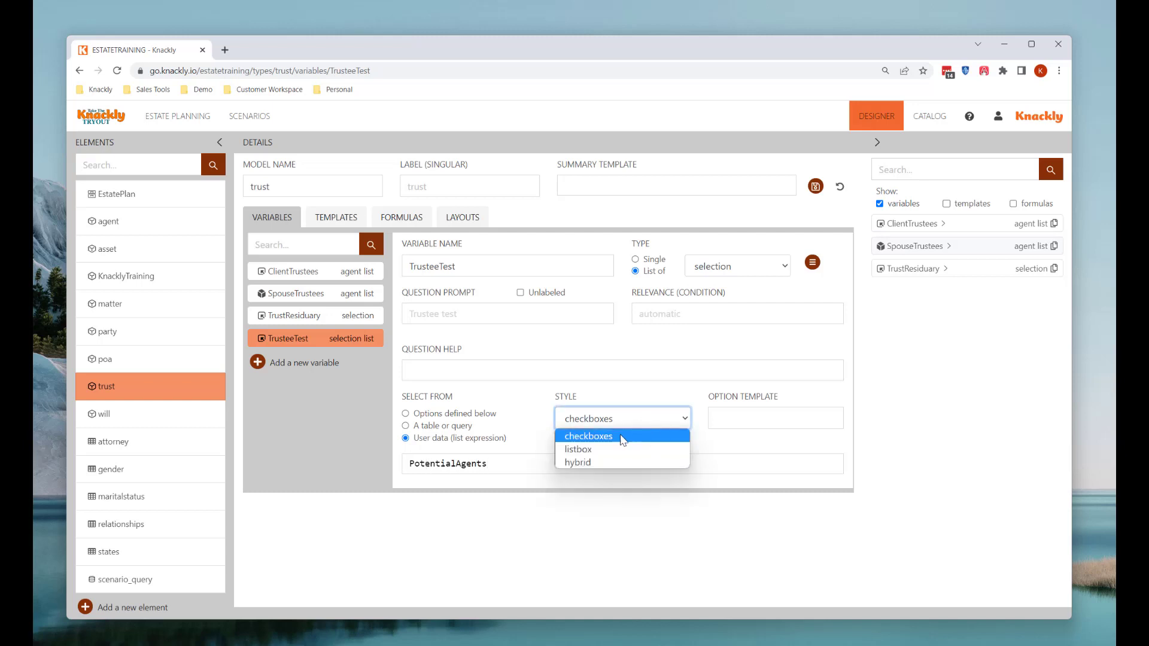
click(591, 463)
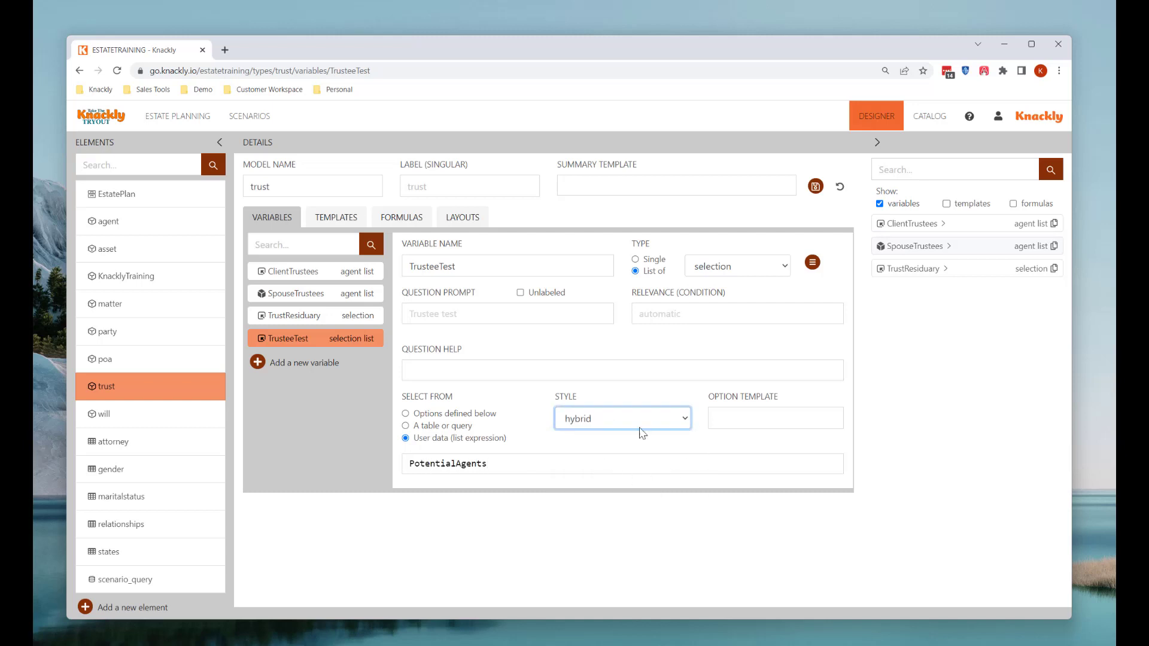
click(814, 185)
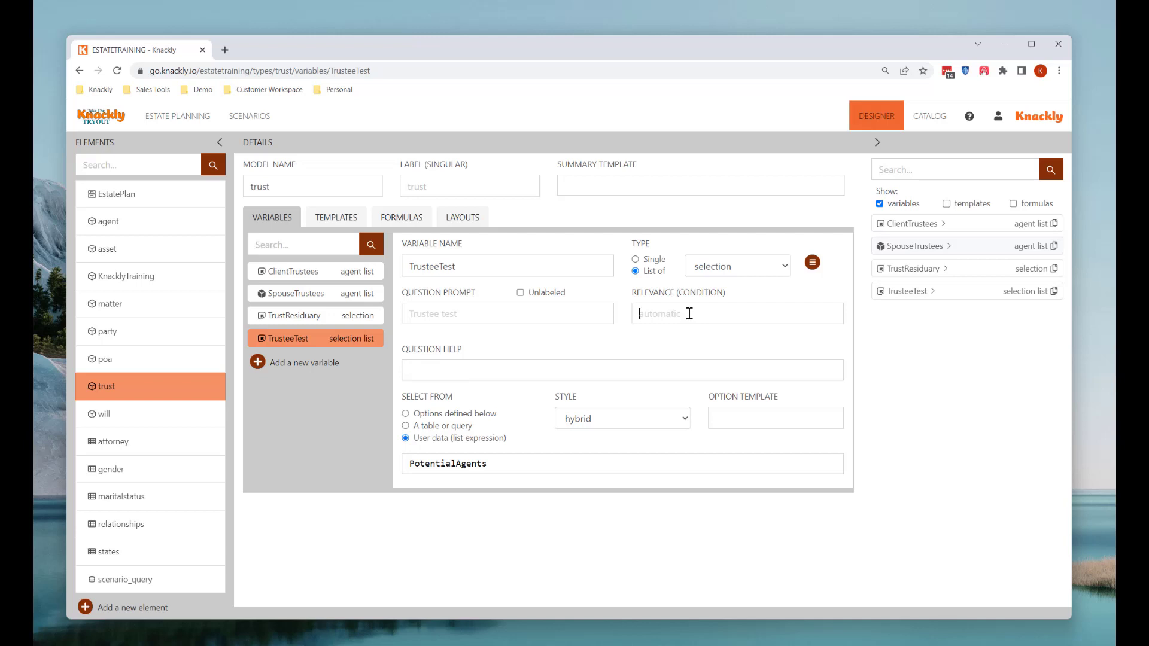
- Set the TrusteeTest variable's relevance condition to true and save the trust model
text(true)
click(815, 186)
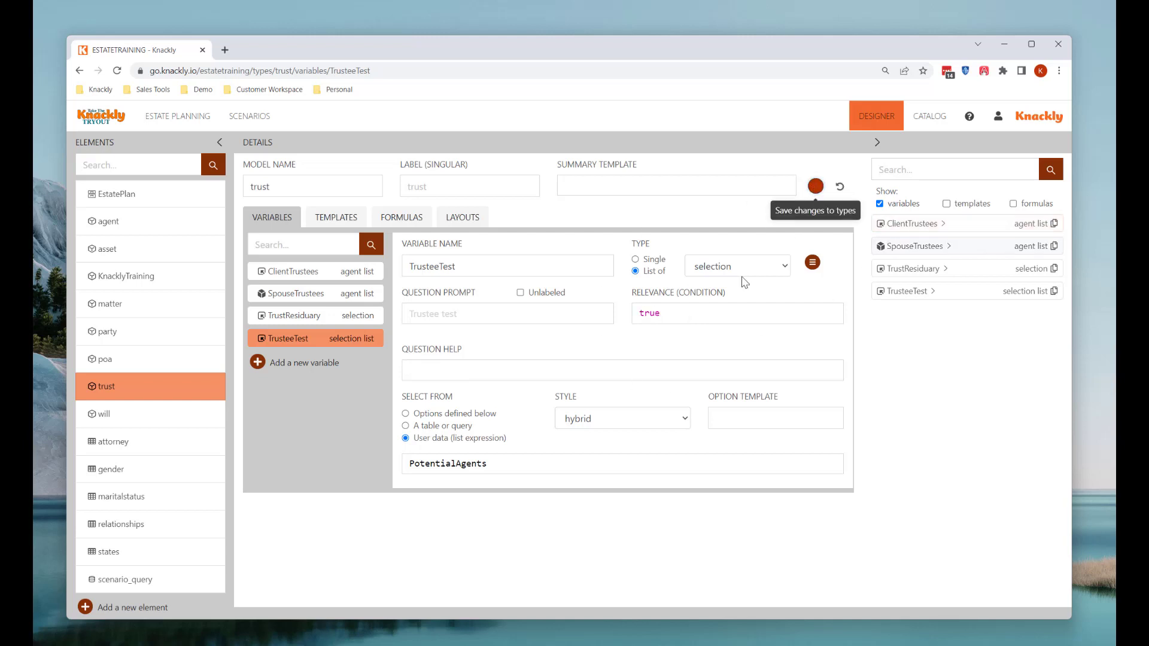
- Open the New Estate Plan interview of the record that needs updating in Estate Planning, and open its Trust details
click(182, 118)
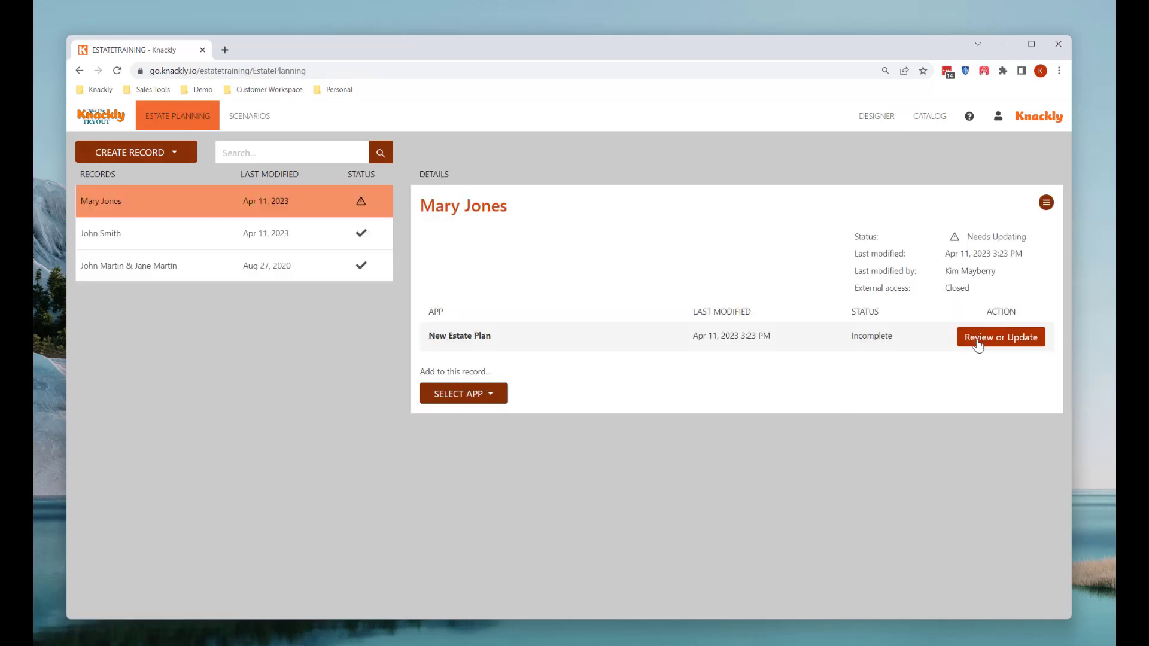
click(977, 341)
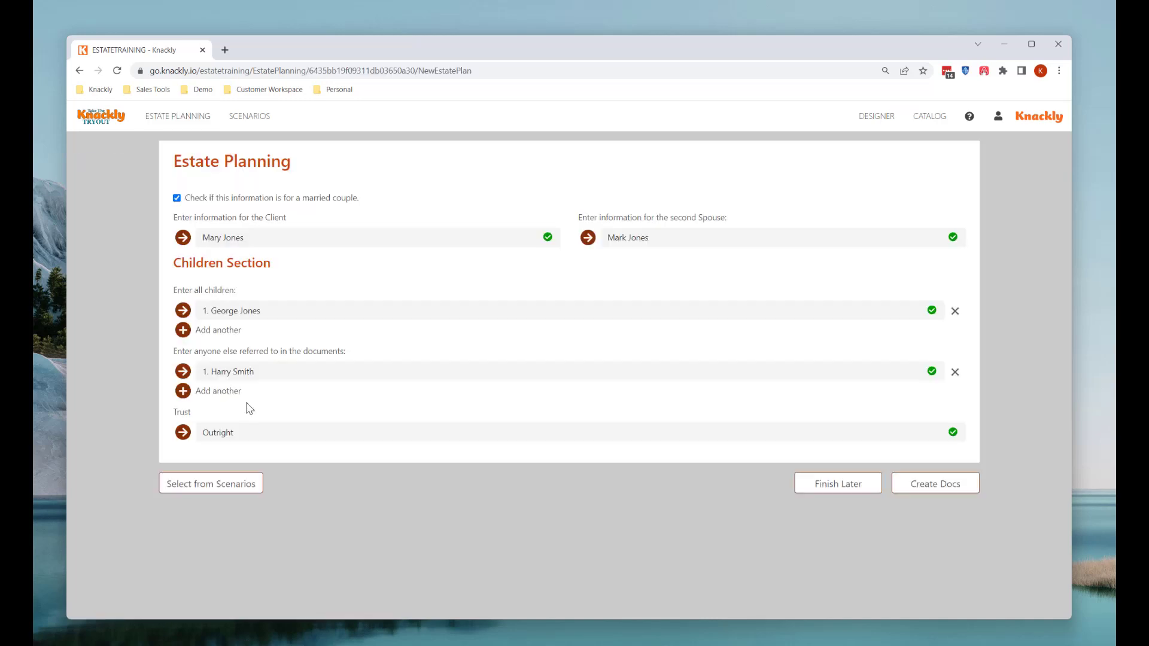
click(205, 438)
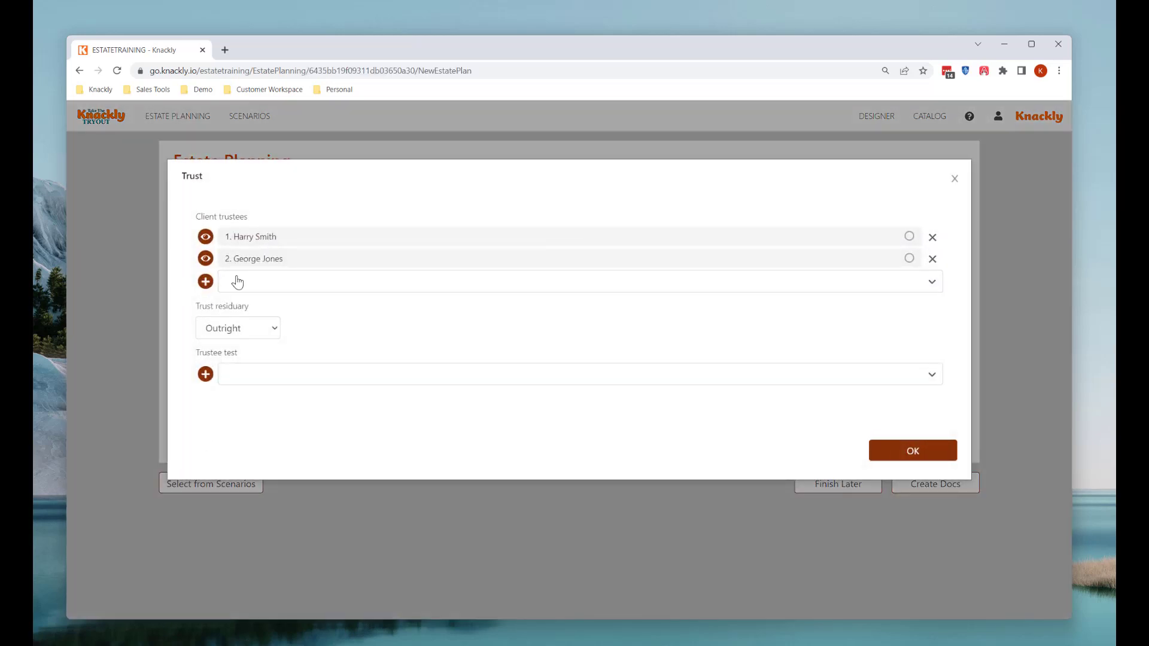
- Add the person entered as anyone else referred to in the documents as the Trustee test selection, and accept the Trust details
click(233, 376)
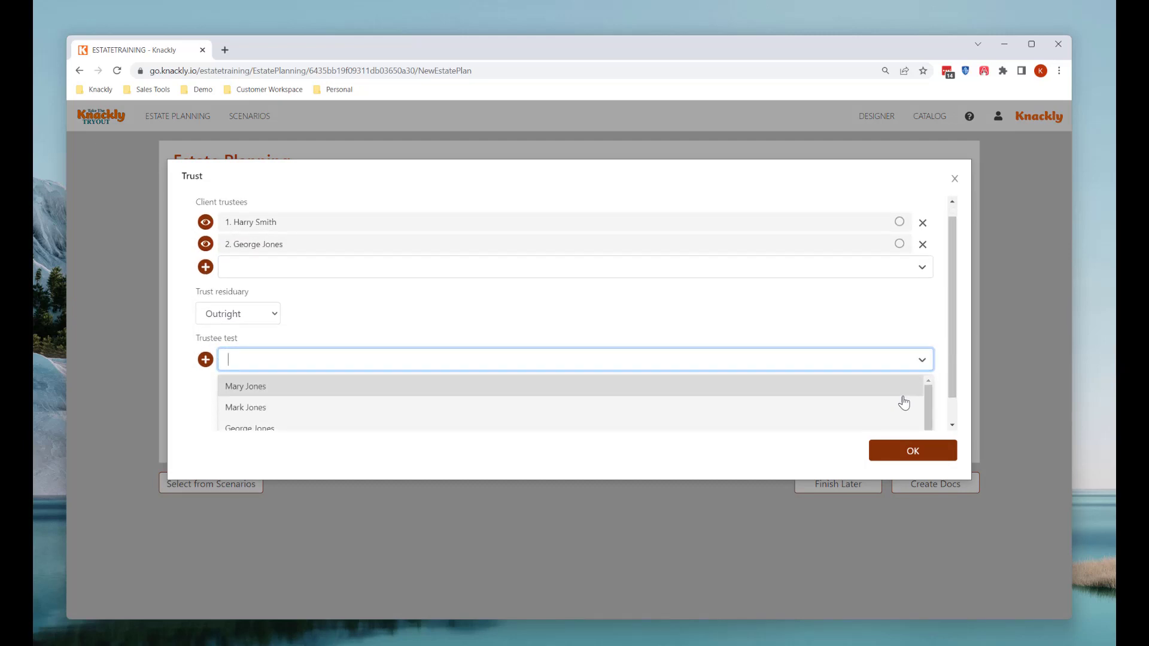
scroll(950, 386, down, 1)
click(952, 392)
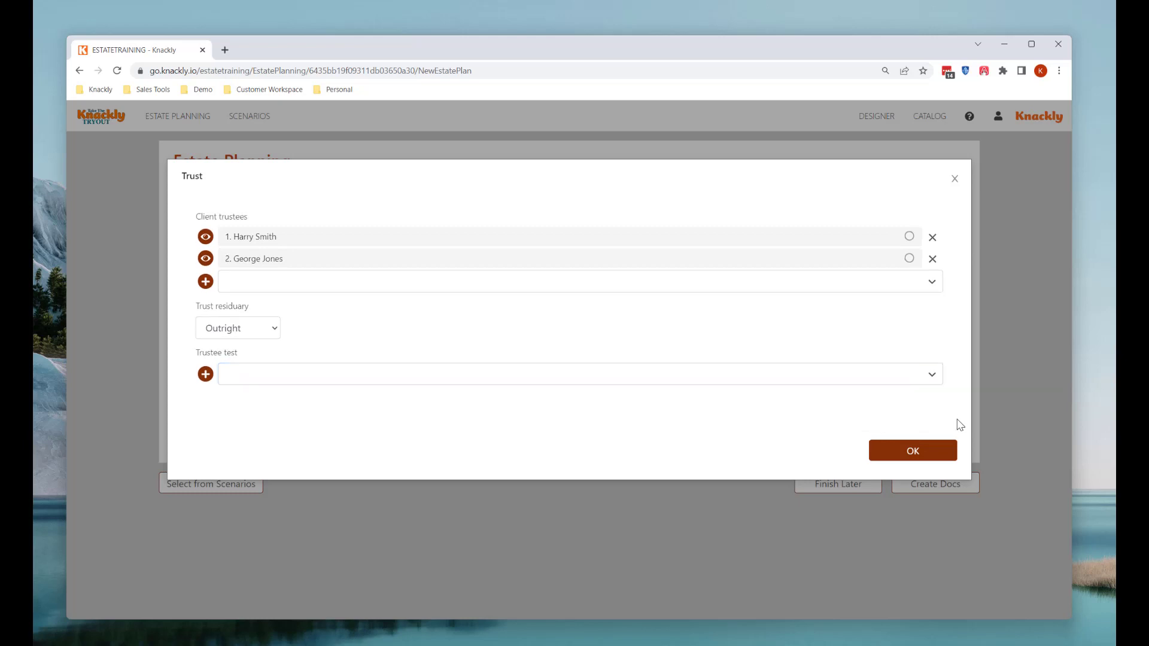
click(925, 375)
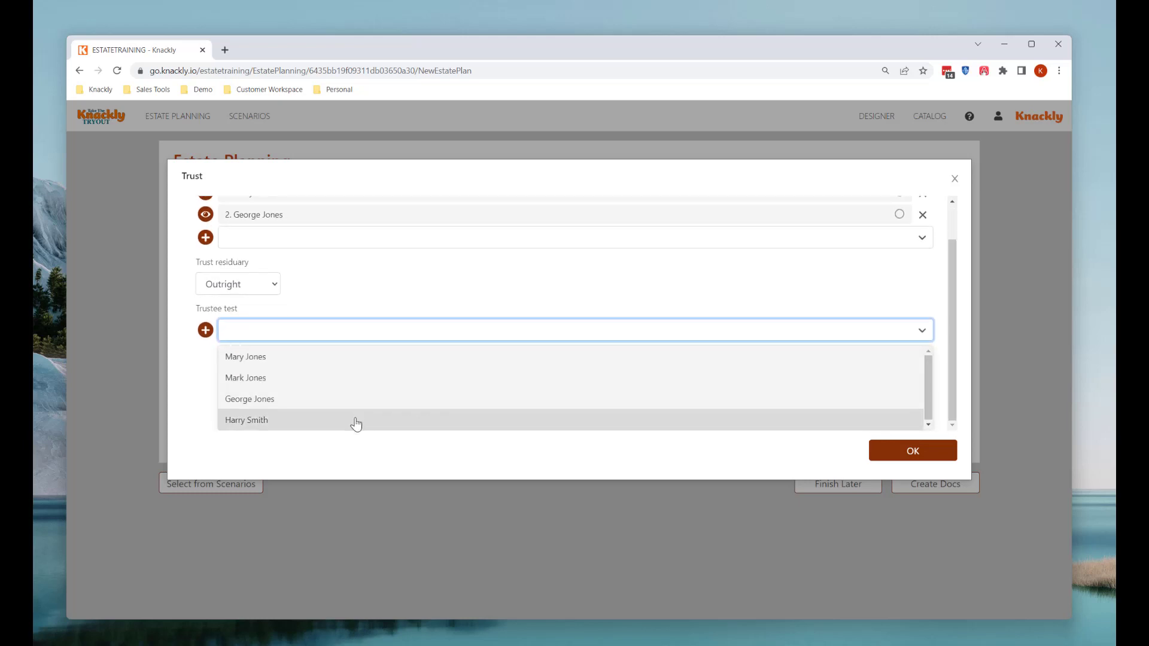
click(356, 421)
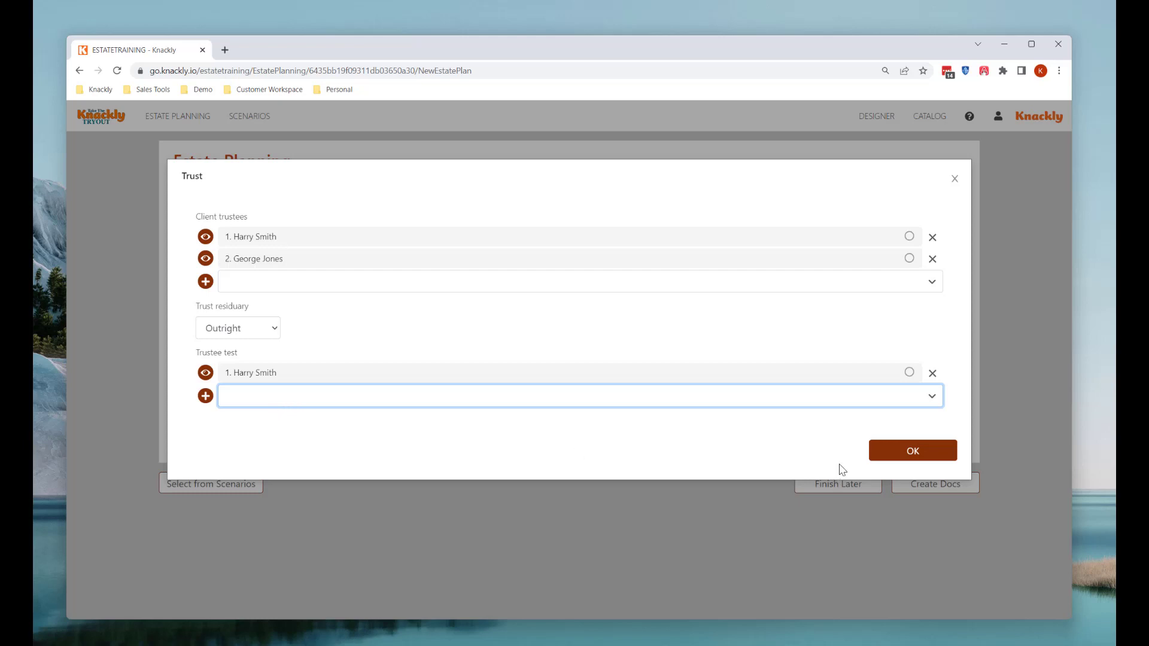
click(929, 456)
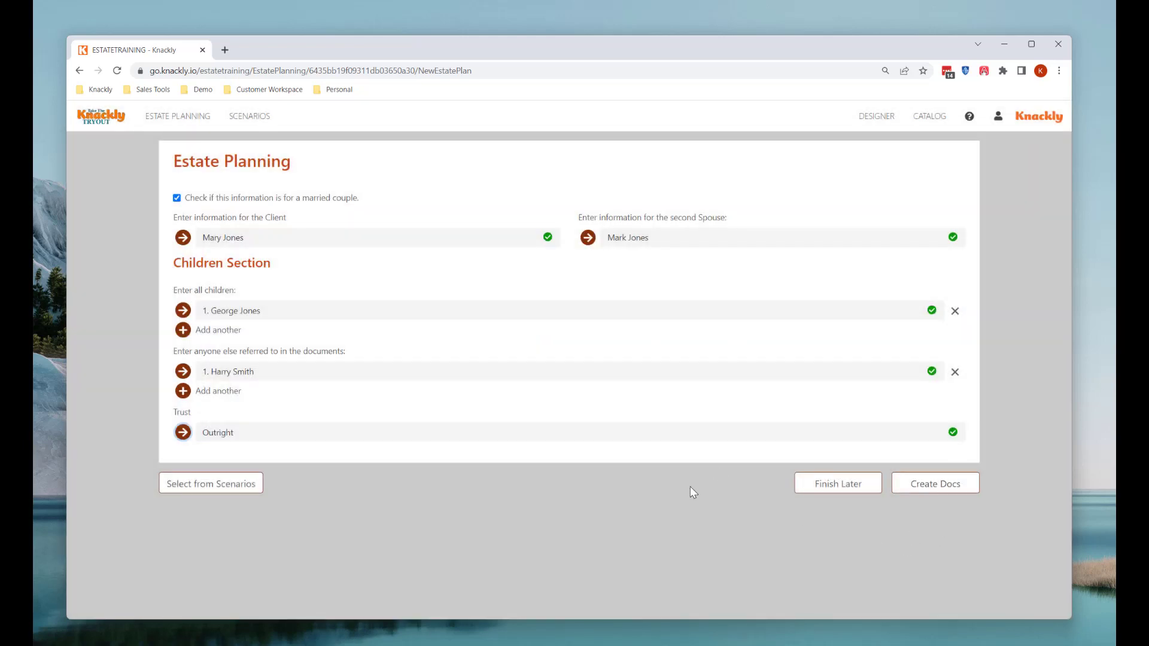